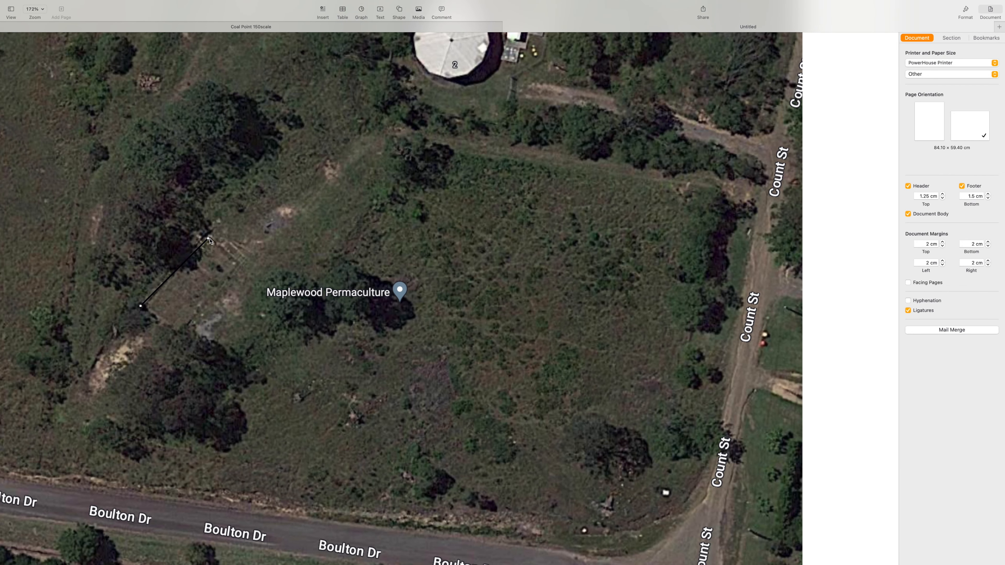
Stretch the black reference line's end up across the site toward the image's top edge to measure a longer span.
left_click_drag(209, 239, 343, 73)
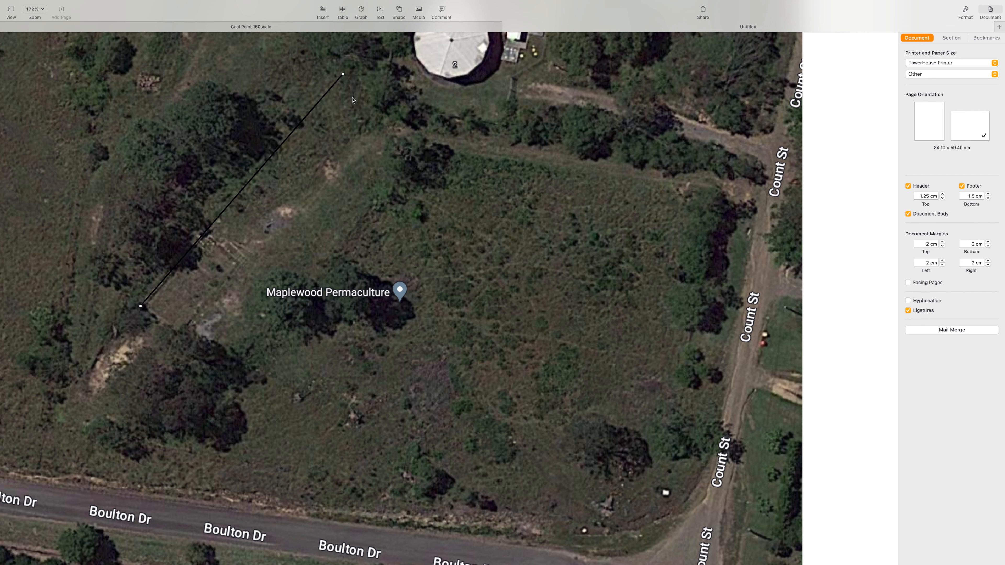
scroll(356, 200, "down", 10)
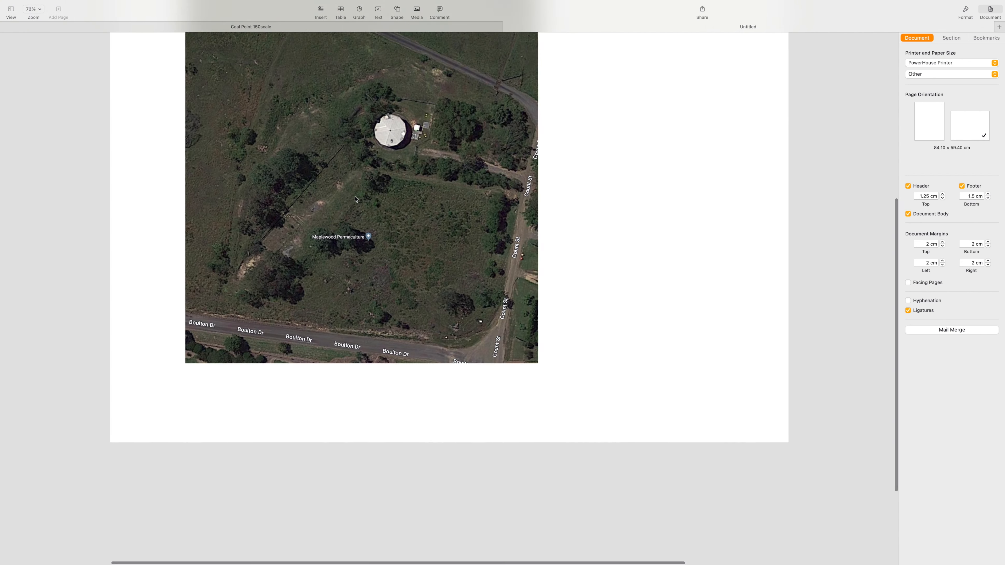
scroll(356, 199, "down", 3)
left_click(356, 199)
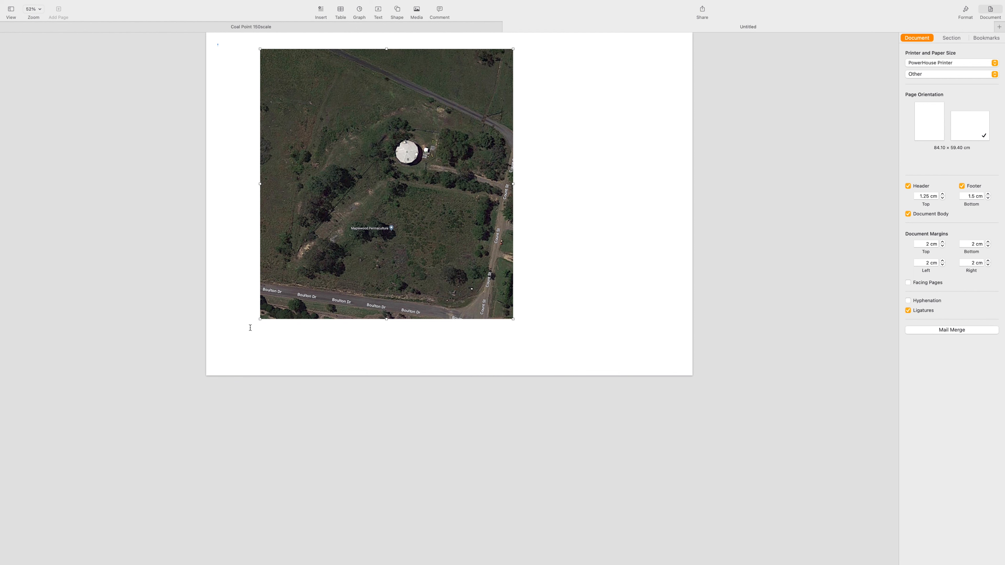
Switch to Calculator, work out the scale conversion from the measured length, then return to the document.
left_click_drag(261, 320, 124, 483)
left_click_drag(318, 289, 437, 195)
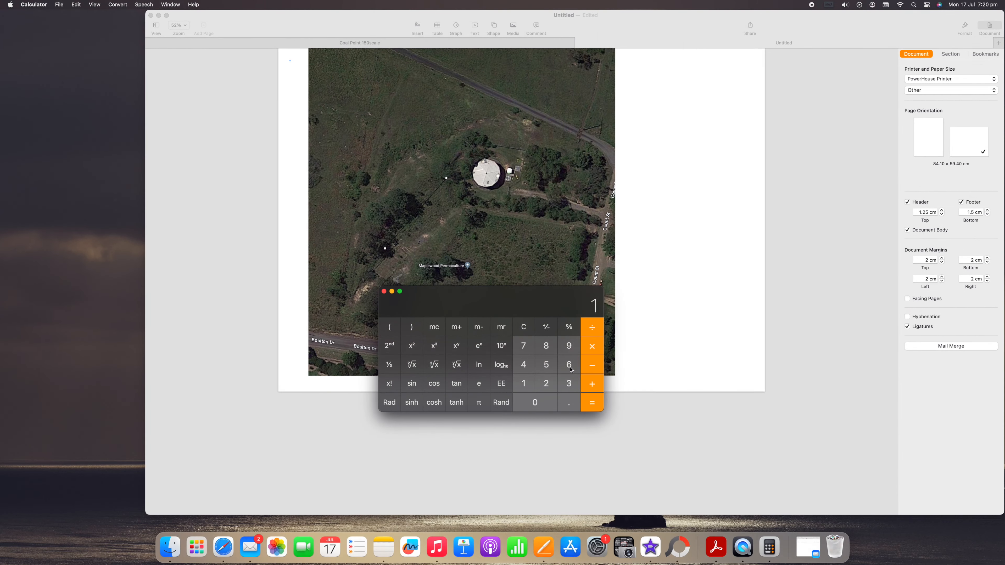
left_click(568, 365)
left_click(569, 402)
left_click(523, 383)
left_click(546, 383)
left_click(593, 329)
left_click(554, 390)
left_click(559, 394)
left_click(547, 366)
left_click(593, 406)
left_click(186, 78)
left_click(166, 16)
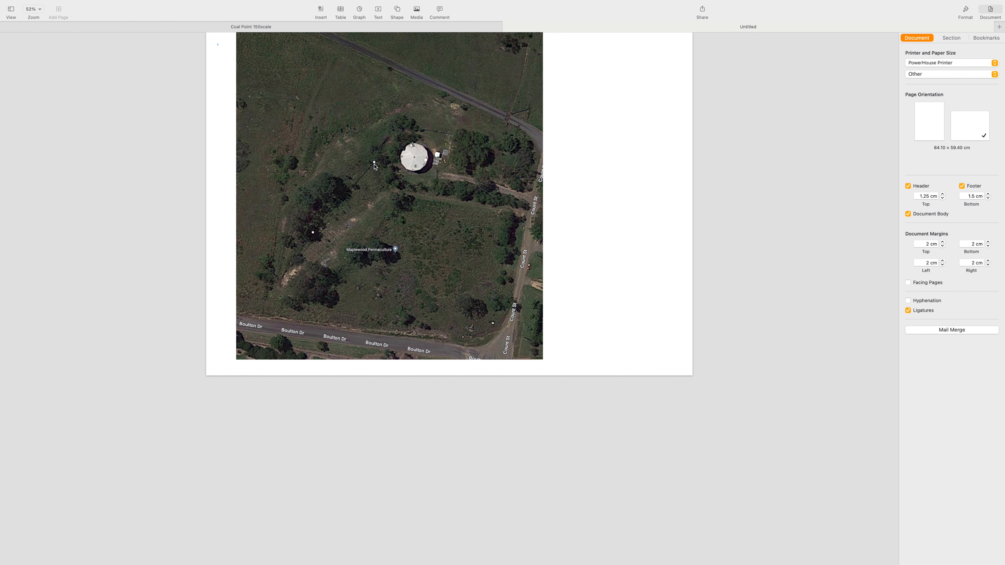
Shorten the reference line back to a short segment near the site's western corner and nudge its rotation angle.
scroll(375, 167, "up", 5)
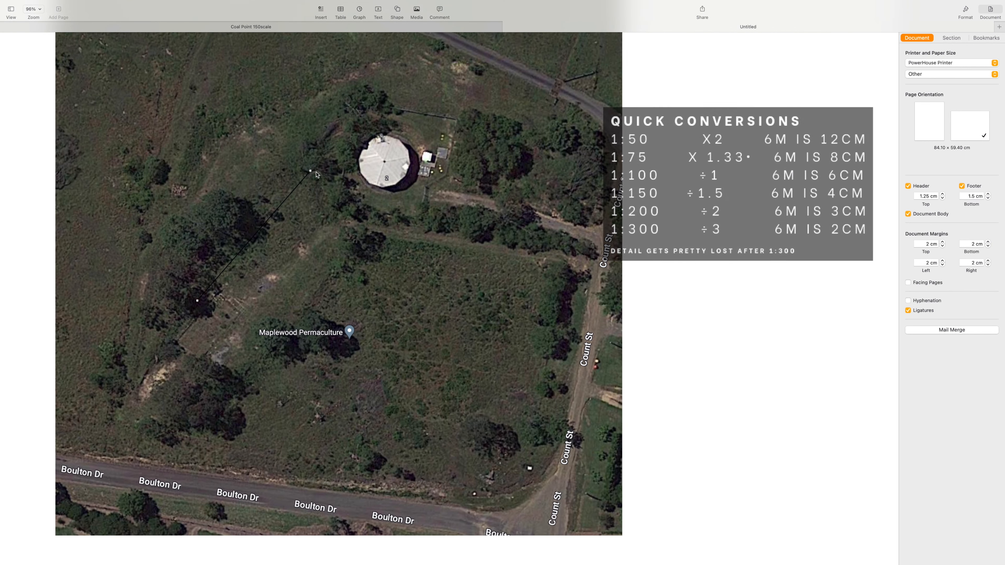
left_click_drag(312, 171, 220, 304)
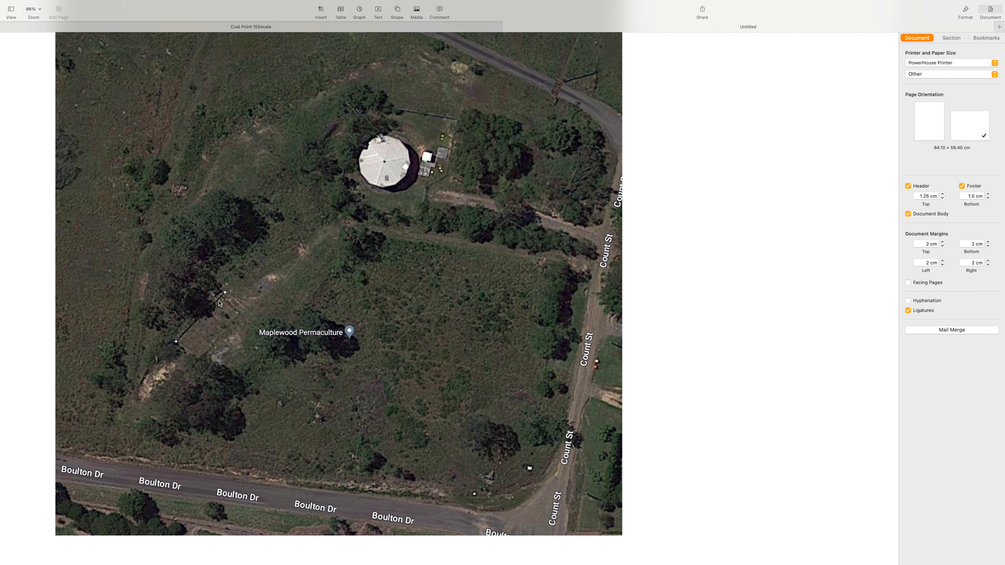
left_click(966, 12)
left_click(972, 38)
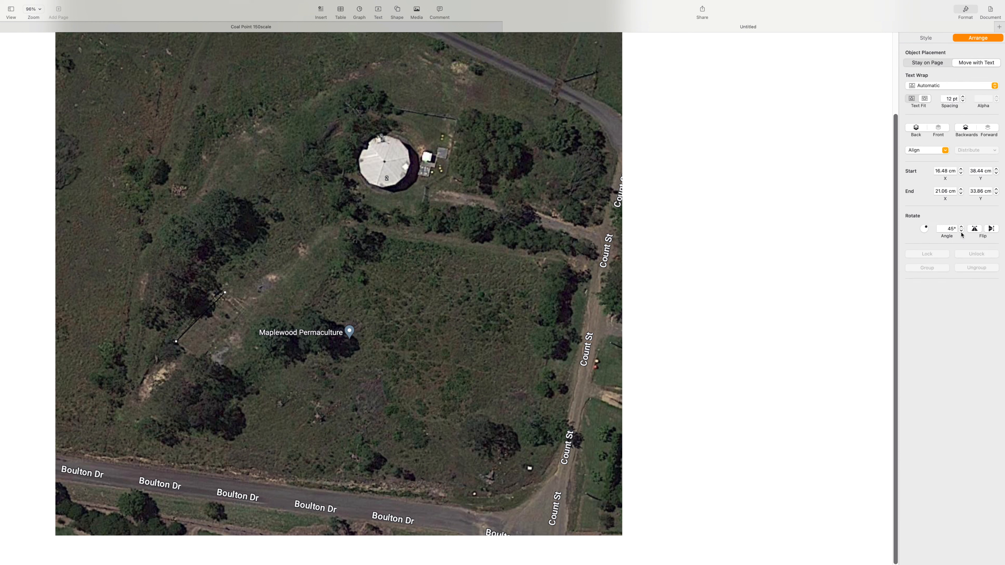
left_click(961, 227)
left_click_drag(191, 326, 194, 324)
scroll(194, 323, "down", 3)
scroll(194, 323, "up", 10)
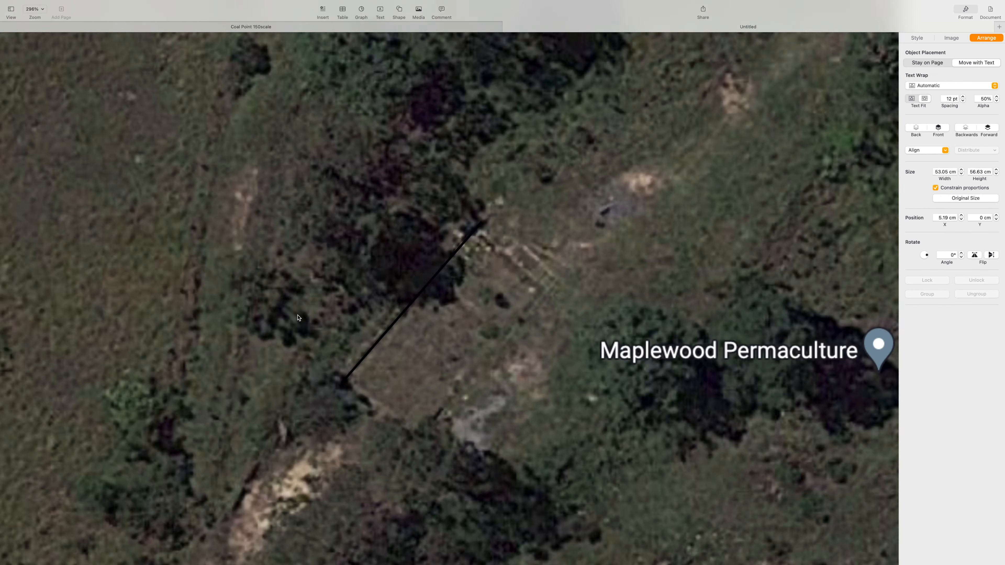
Change the reference line's stroke colour to bright green.
left_click(926, 38)
left_click(948, 148)
left_click(922, 186)
scroll(151, 460, "down", 10)
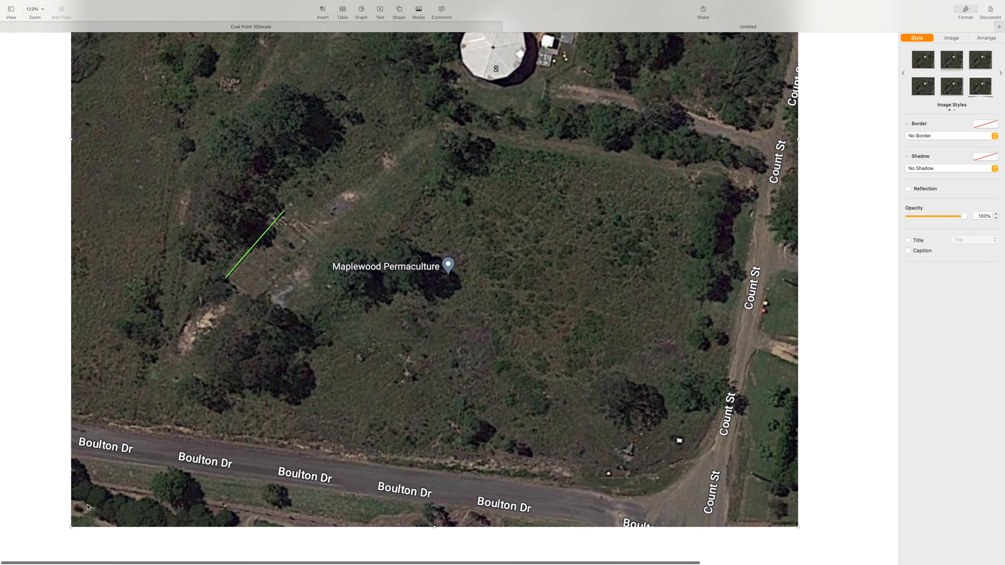
Move the green line off the satellite image into the empty page margin beside it.
left_click(151, 460)
left_click_drag(152, 461, 151, 461)
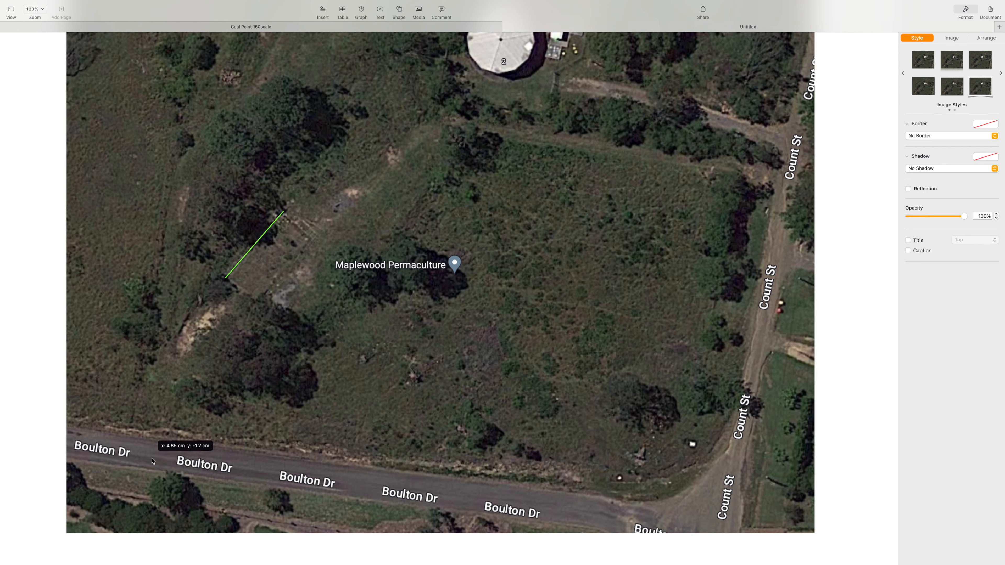
double_click(152, 462)
scroll(151, 462, "down", 5)
scroll(383, 436, "down", 3)
left_click_drag(383, 435, 382, 414)
left_click(425, 458)
left_click_drag(441, 324, 437, 341)
left_click_drag(281, 292, 597, 299)
Set the line's stroke colour to black.
left_click(946, 148)
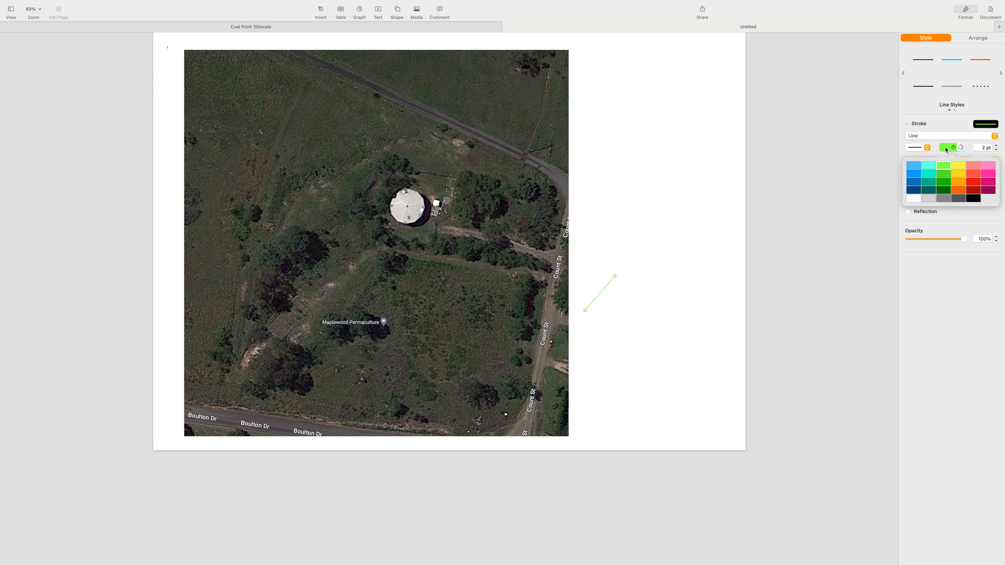
left_click(972, 198)
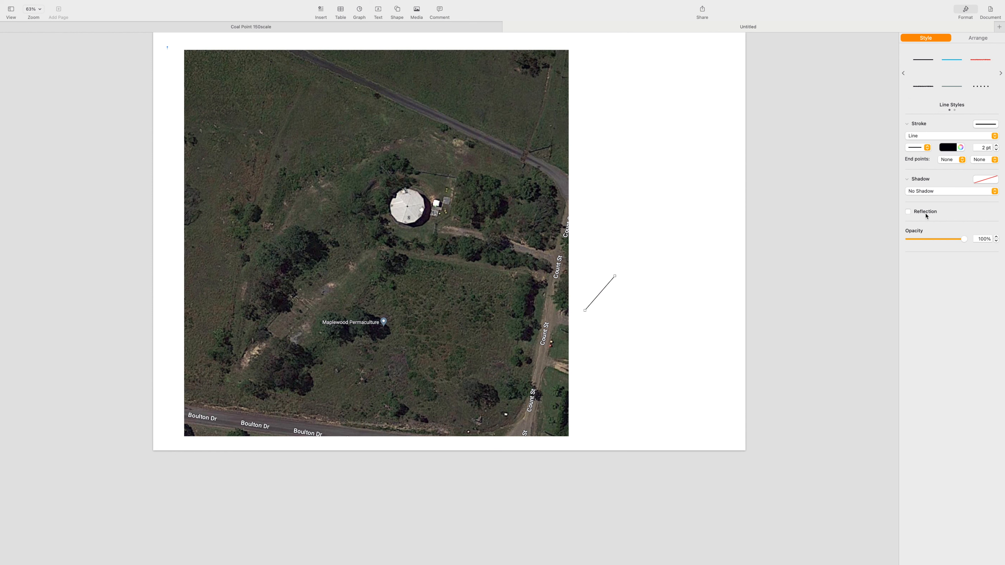
Set the line's rotation angle to 180° so it lies horizontal.
left_click(976, 38)
left_click(951, 229)
key("BackSpace")
key("BackSpace")
key("BackSpace")
type("1")
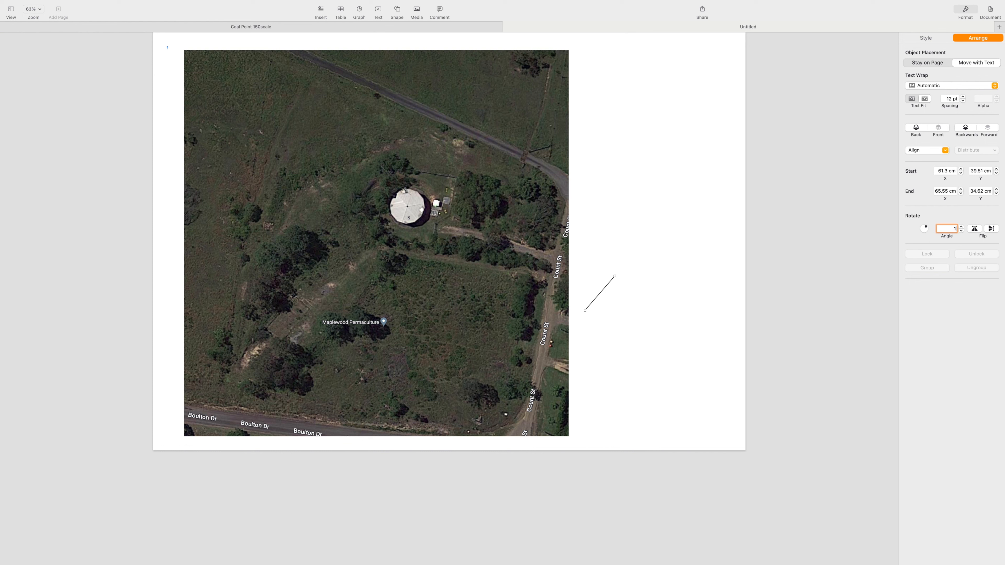
type("80")
key("Return")
Trim the horizontal scale line's right end slightly shorter.
left_click(632, 339)
left_click(617, 293)
left_click_drag(624, 294, 605, 294)
left_click(643, 288)
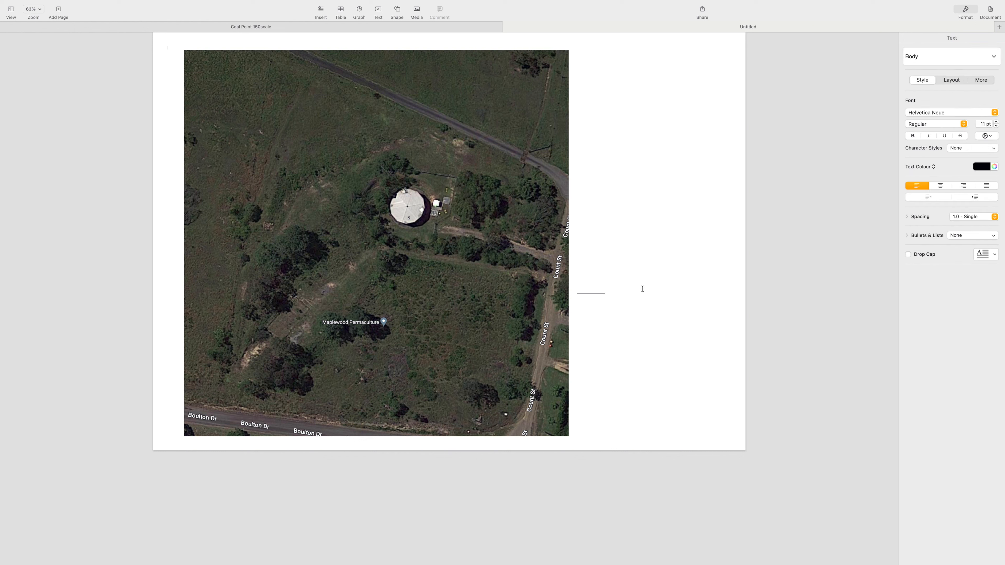
Add a text box under the scale line labelled '10m' and '1:250 at A1'.
left_click(378, 11)
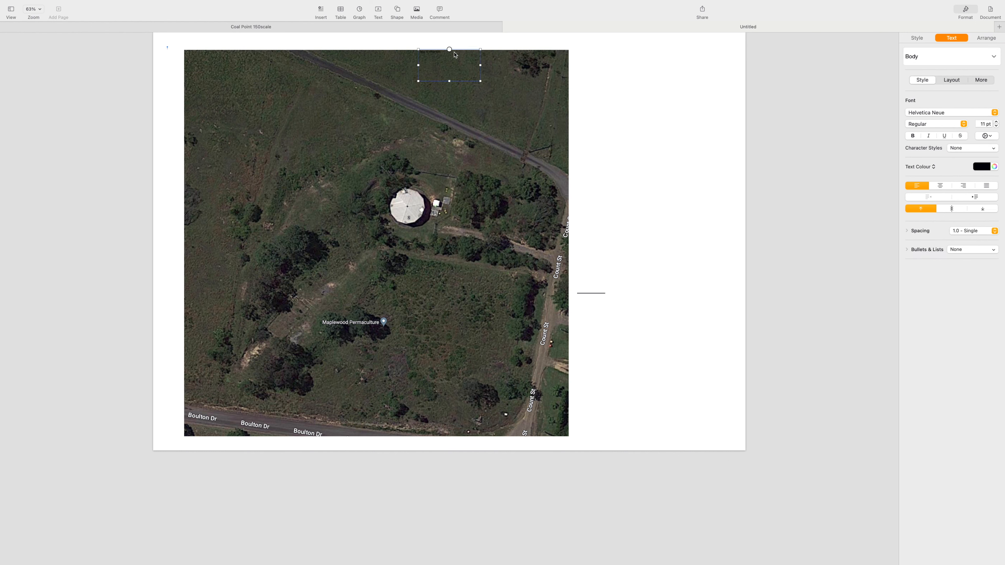
left_click_drag(447, 64, 606, 316)
left_click(596, 307)
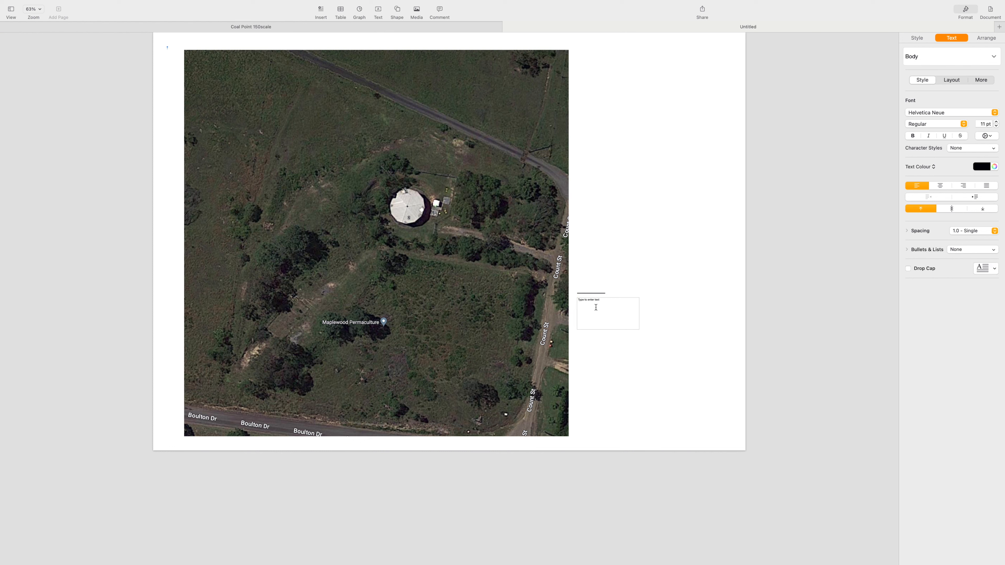
type("1:250 at A1")
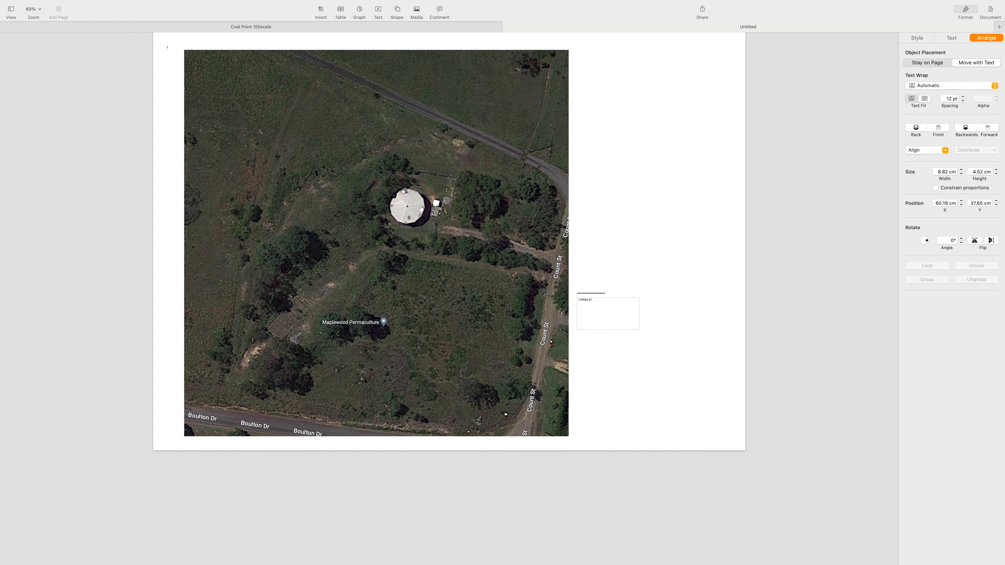
type("0m")
key("Return")
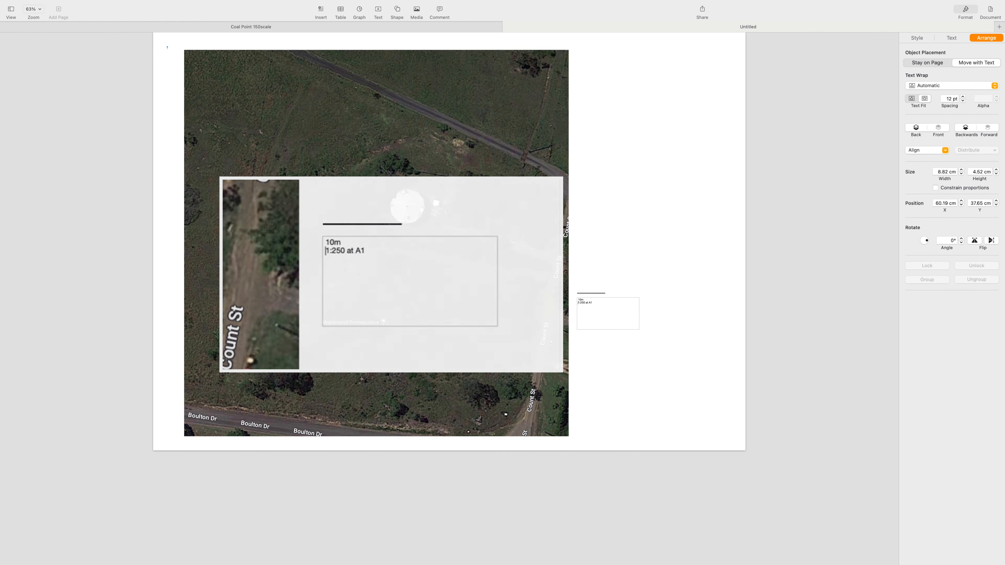
Draw yellow boundary lines along the site's western and northern edges on the image.
left_click_drag(271, 61, 220, 375)
key("super+alt+v")
left_click_drag(271, 61, 272, 50)
right_click(364, 224)
key("Escape")
left_click_drag(246, 220, 532, 238)
left_click_drag(545, 130, 392, 118)
left_click_drag(401, 77, 480, 429)
left_click_drag(351, 410, 208, 379)
mouse_move(480, 429)
left_mouse_down()
mouse_move(511, 146)
mouse_move(539, 106)
mouse_move(549, 181)
mouse_move(475, 429)
left_mouse_up()
Duplicate and position yellow lines to complete the site boundary along the east, south and around the tank.
key("super+d")
left_click_drag(267, 54, 509, 410)
left_click(511, 388)
key("super+d")
left_click_drag(530, 253, 372, 242)
left_click_drag(350, 410, 373, 260)
left_click(427, 130)
key("super+d")
left_click_drag(427, 130, 353, 234)
left_click(330, 235)
left_click(534, 174)
left_click_drag(549, 181, 406, 119)
left_click(556, 91)
left_click_drag(555, 86, 531, 251)
left_click(503, 204)
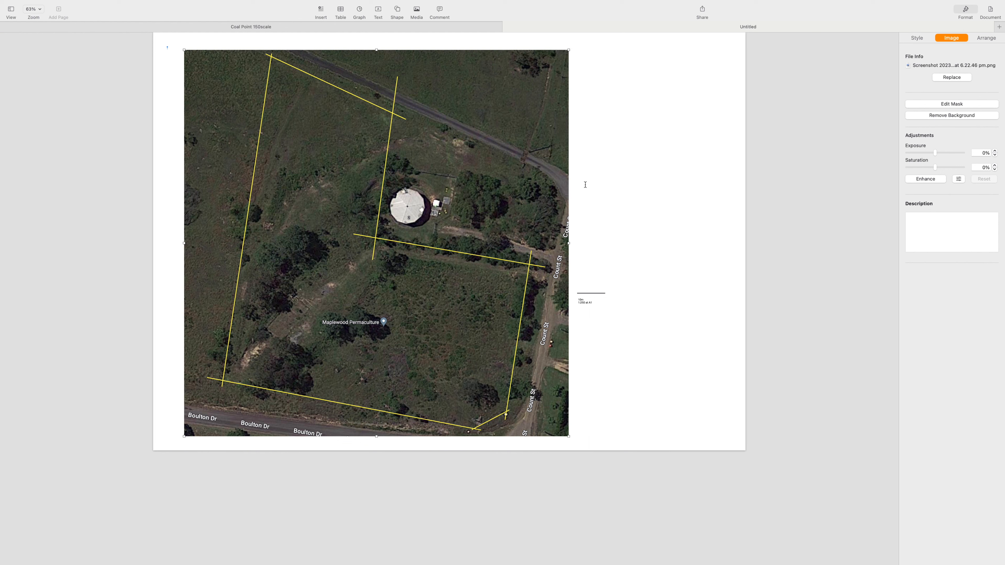
Insert a circle shape and move it over a tree west of the water tank.
left_click(400, 13)
left_click(463, 77)
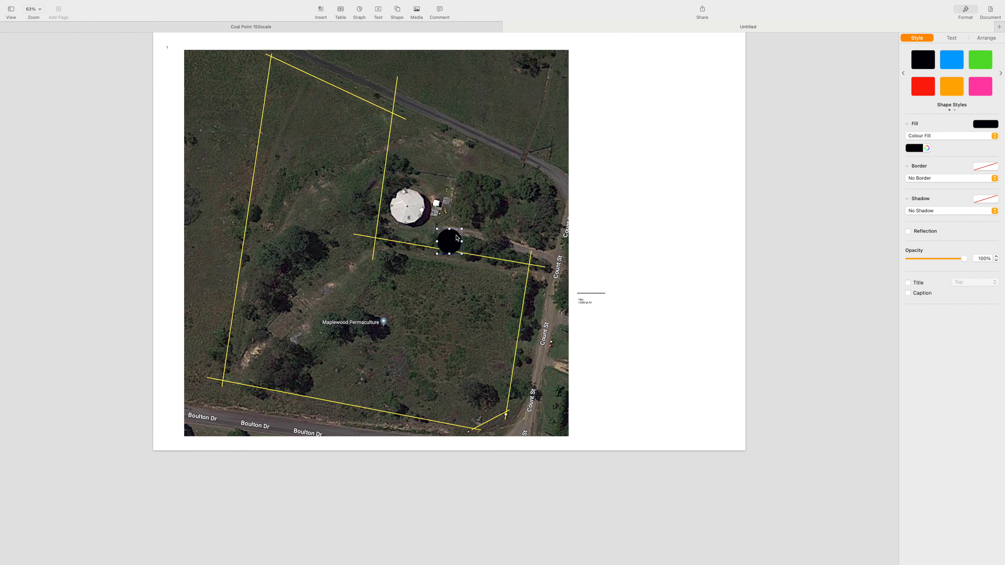
left_click_drag(456, 239, 300, 248)
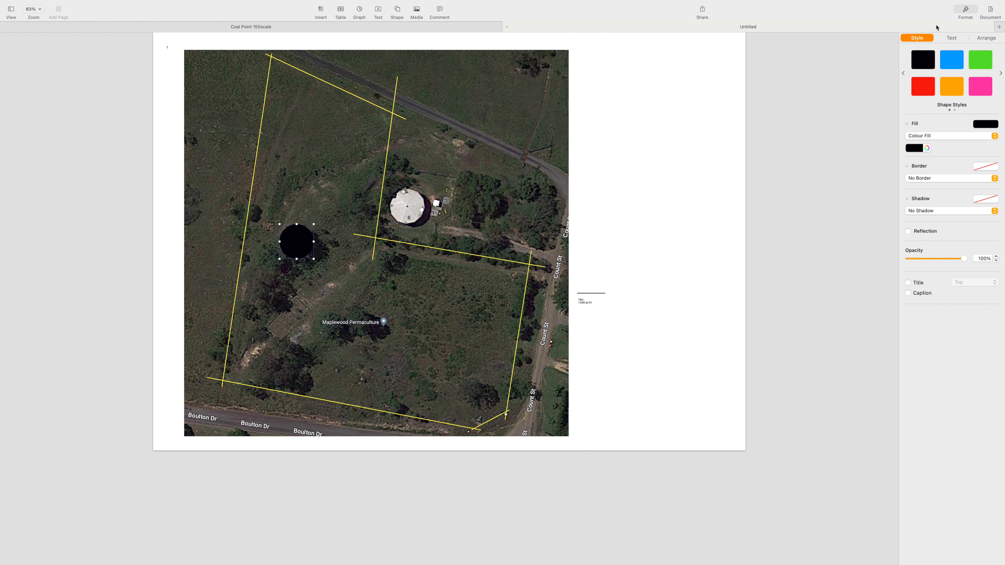
Fill the circle green and reduce its opacity to 31%.
left_click(980, 59)
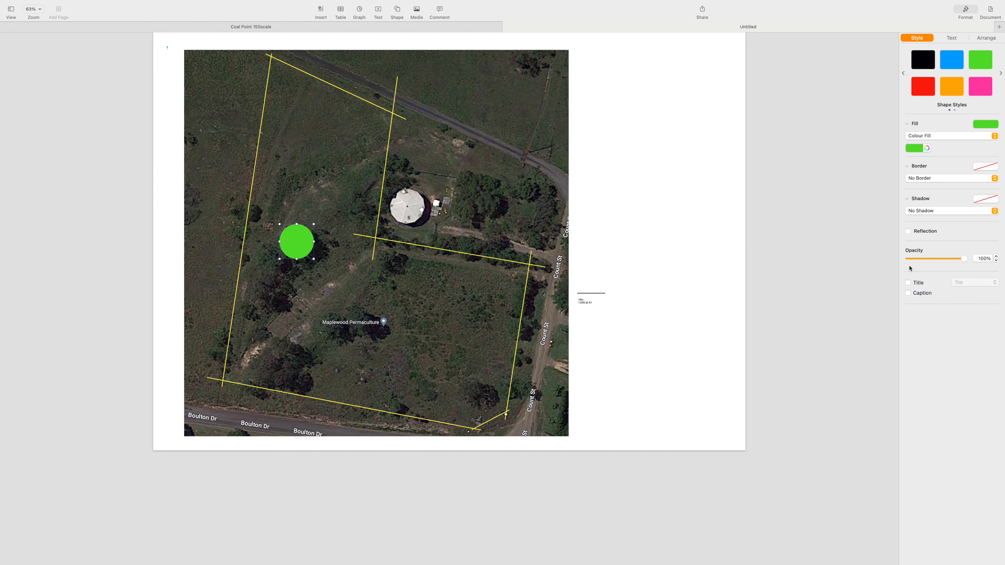
left_click_drag(938, 259, 926, 263)
Duplicate the green circle onto the neighbouring tree beside it.
left_click(373, 294)
left_click(297, 254)
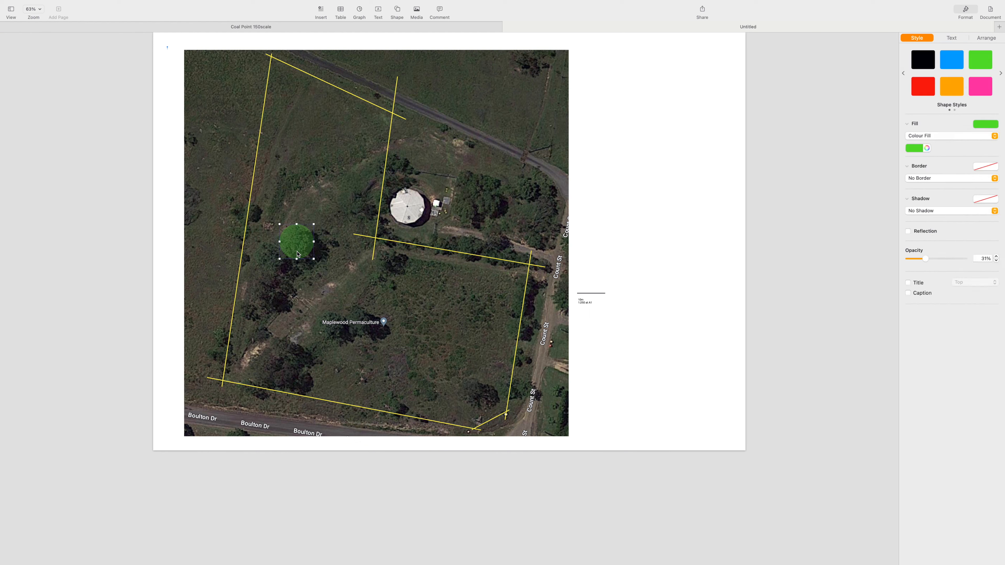
left_click_drag(298, 253, 273, 267)
left_click(354, 272)
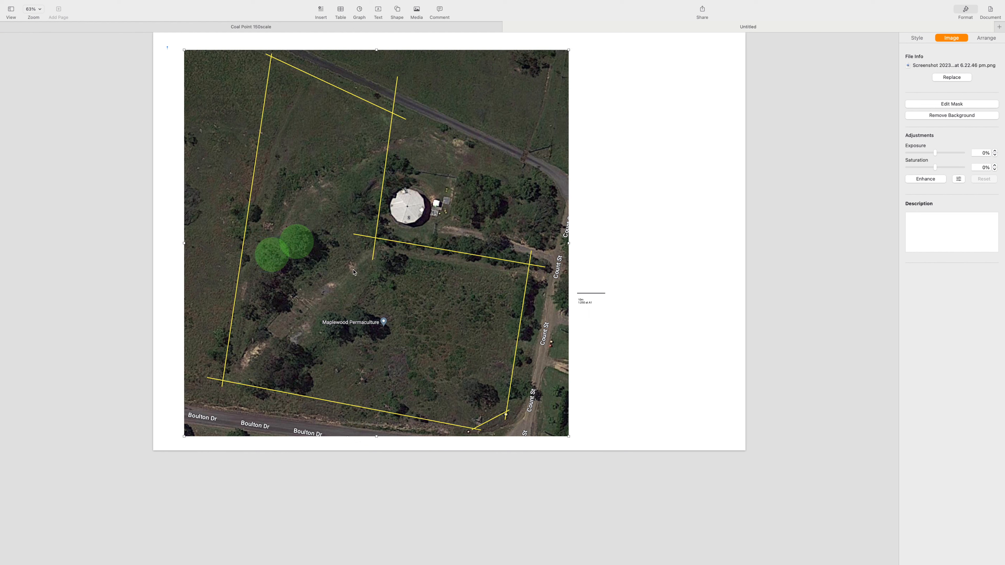
Paste two more translucent green circles over the trees near the site's south-west corner.
key("super+v")
left_click_drag(368, 246, 288, 354)
key("super+v")
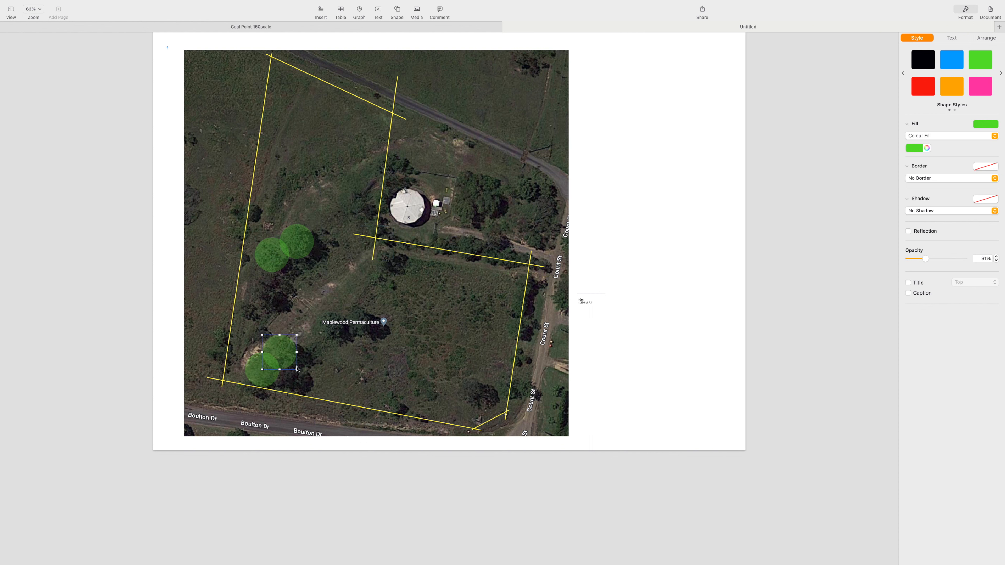
left_click_drag(296, 369, 305, 377)
left_click(340, 372)
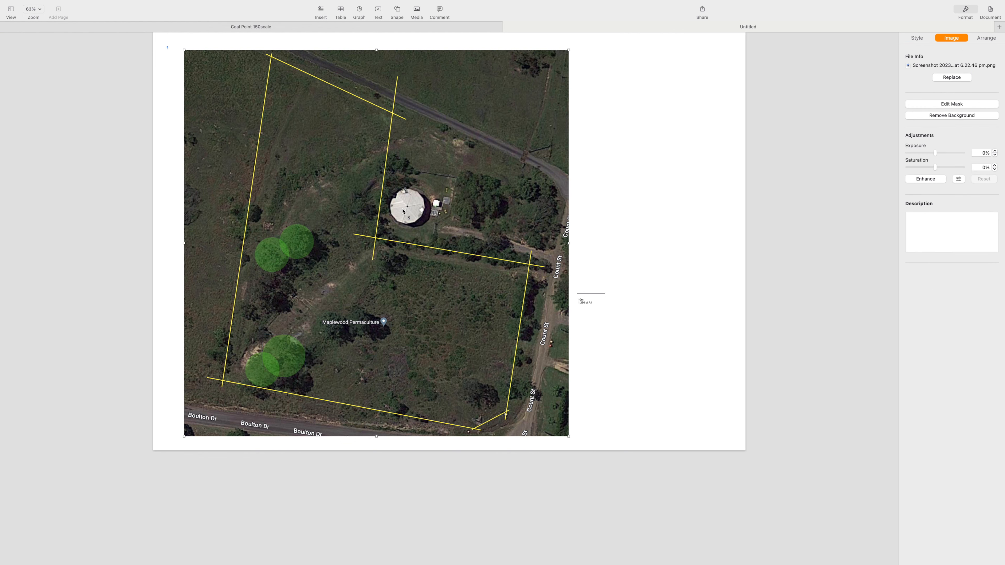
Export the document as a PDF.
mouse_move(439, 11)
left_click(46, 5)
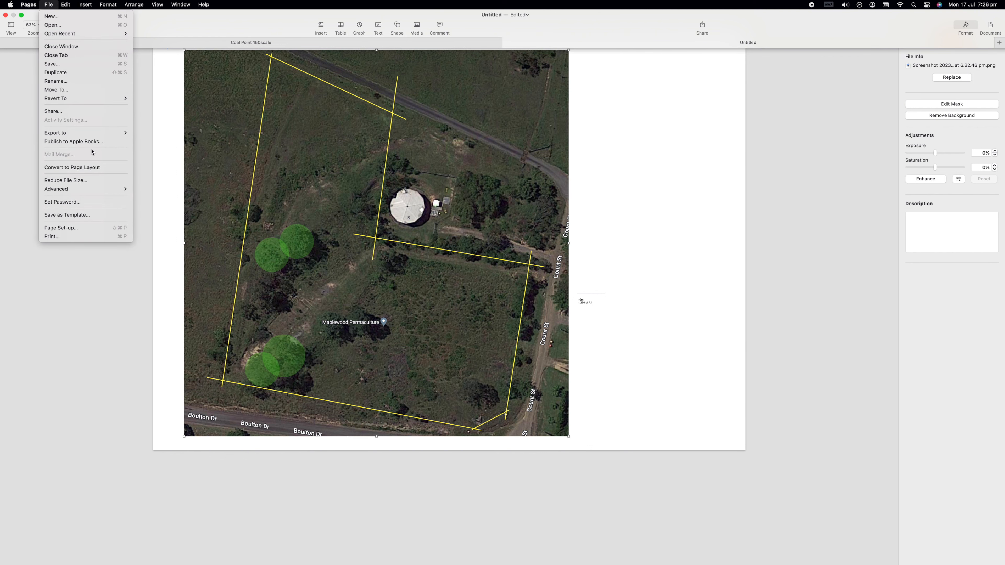
mouse_move(119, 133)
left_click(156, 134)
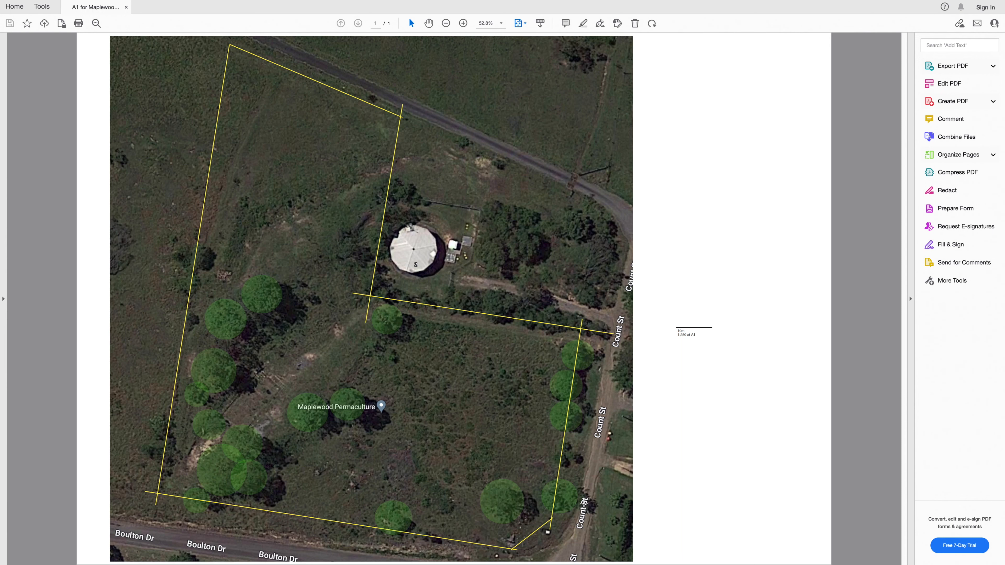
In Acrobat Reader, open the PDF's print dialog and choose Poster page sizing with labels enabled.
mouse_move(36, 10)
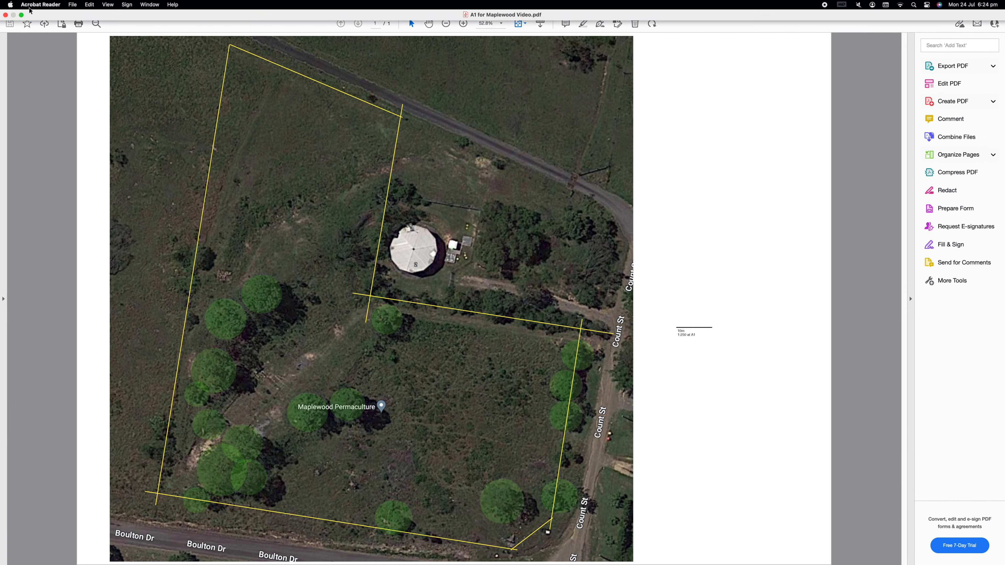
left_click(73, 5)
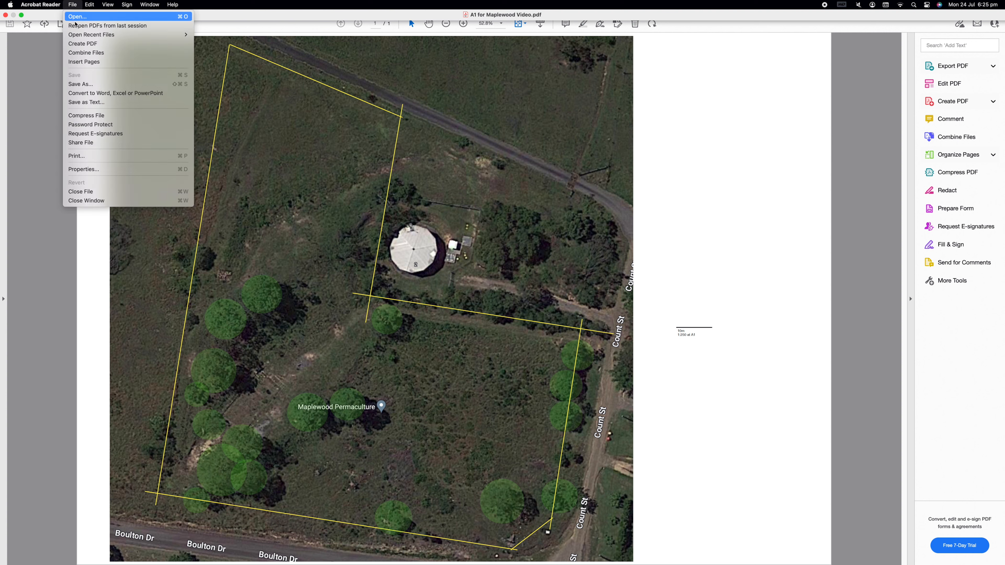
left_click(89, 157)
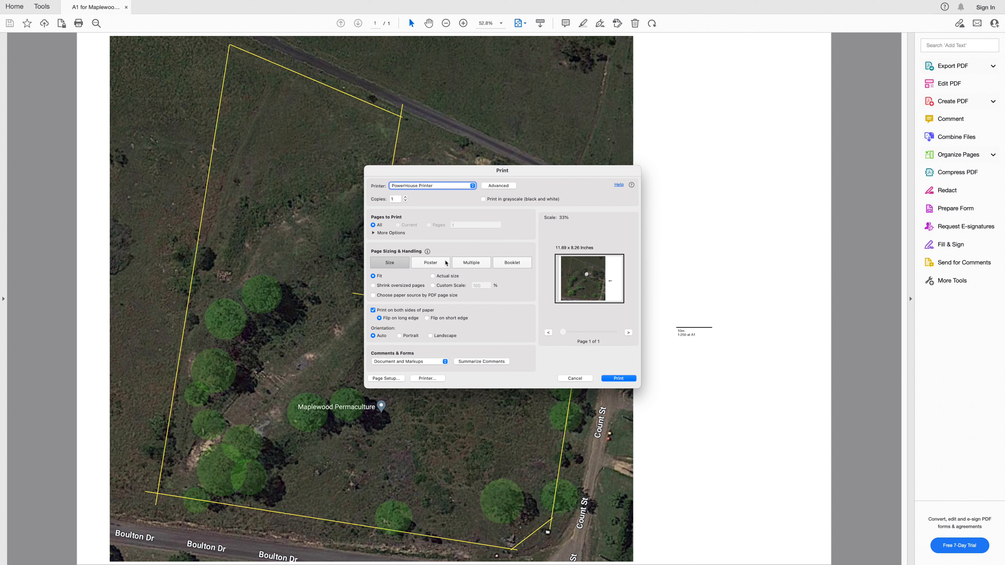
left_click(430, 263)
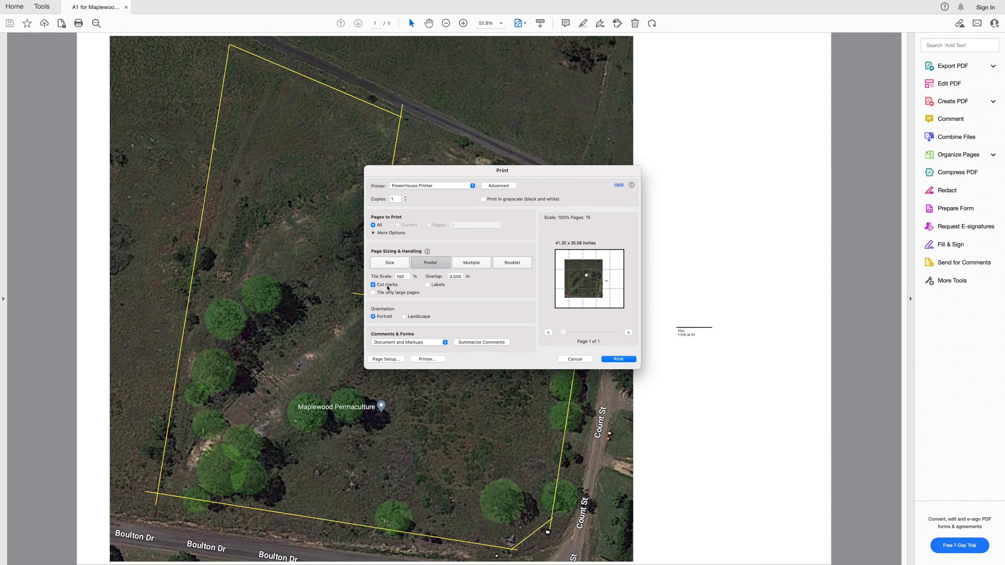
left_click(434, 286)
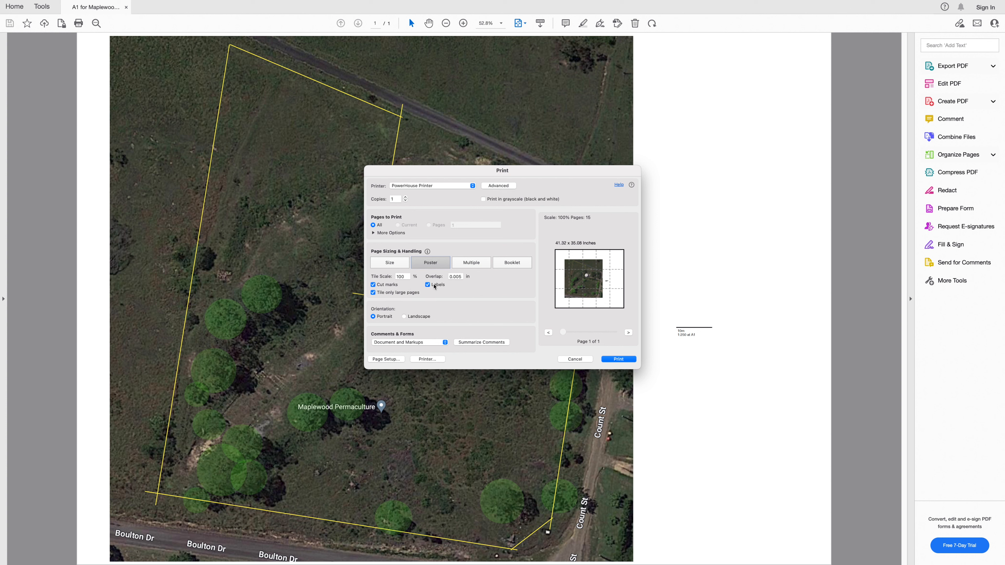